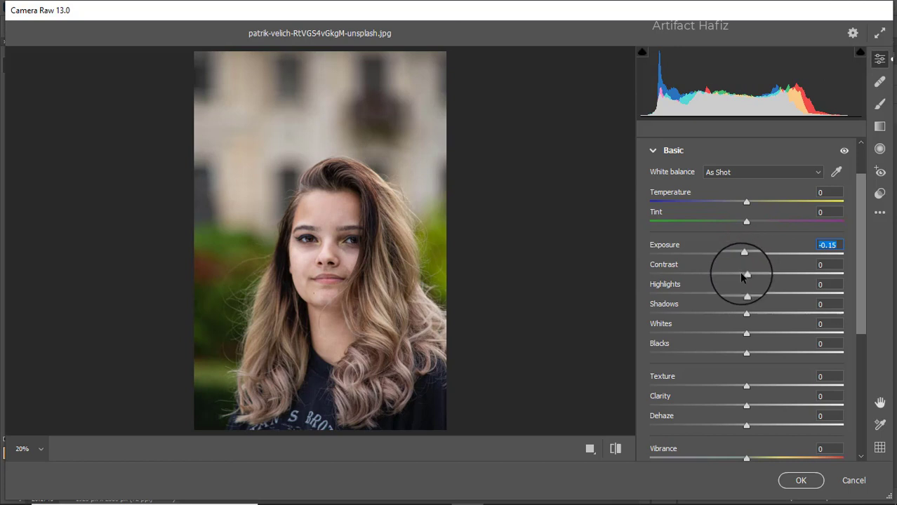
Set the basic tones to Contrast +5, Highlights -25, Shadows +20, Whites +12 and Blacks -49
drag(745, 277, 724, 294)
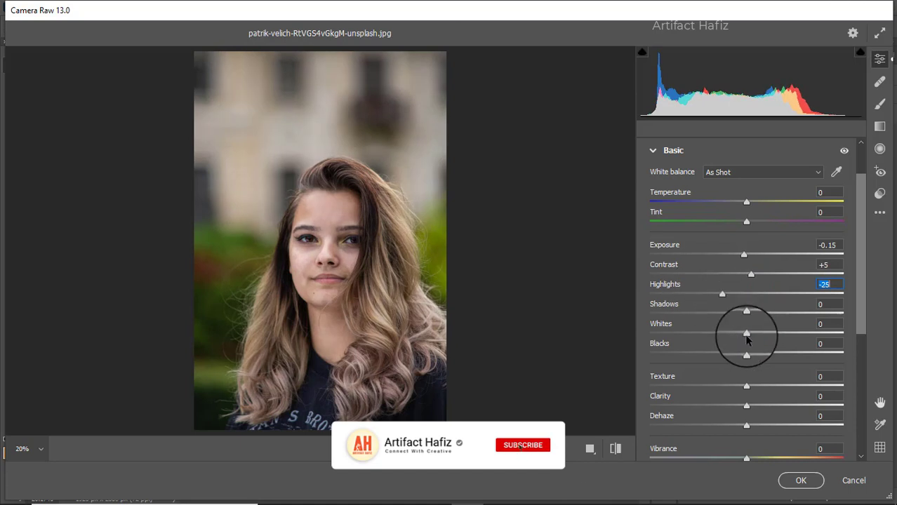
drag(746, 336, 764, 313)
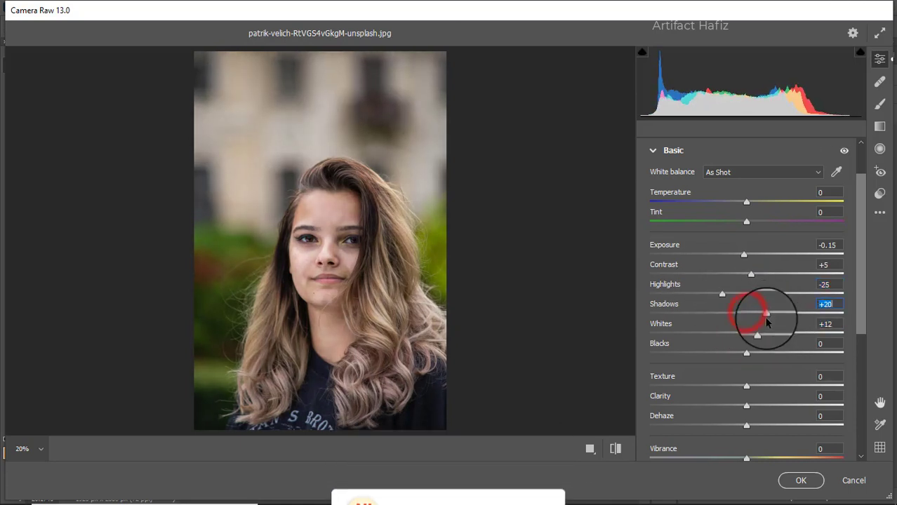
drag(746, 352, 680, 353)
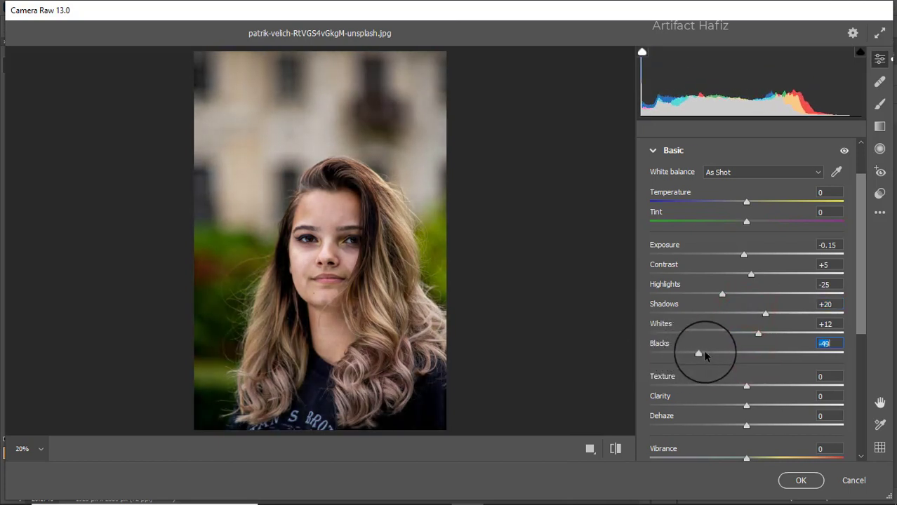
Set Texture and Clarity to +3, Dehaze to +7, Vibrance to +18 and Saturation to -22
click(746, 386)
drag(748, 387, 750, 386)
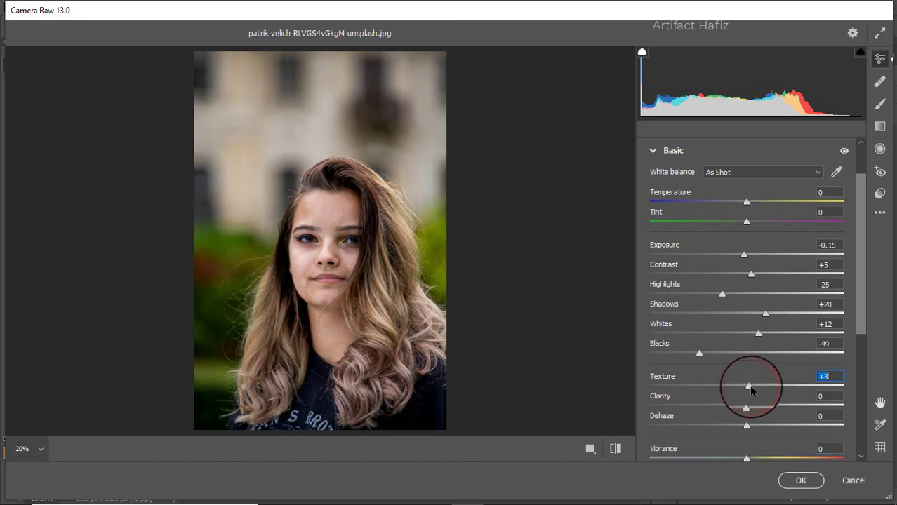
click(749, 405)
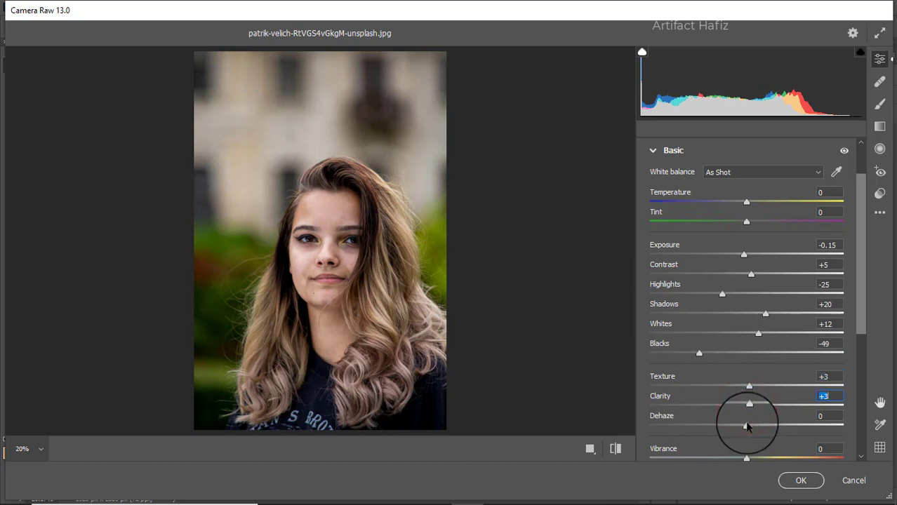
mouse_move(746, 427)
mouse_down()
mouse_move(782, 425)
mouse_move(753, 425)
mouse_up()
scroll(737, 301, down, 3)
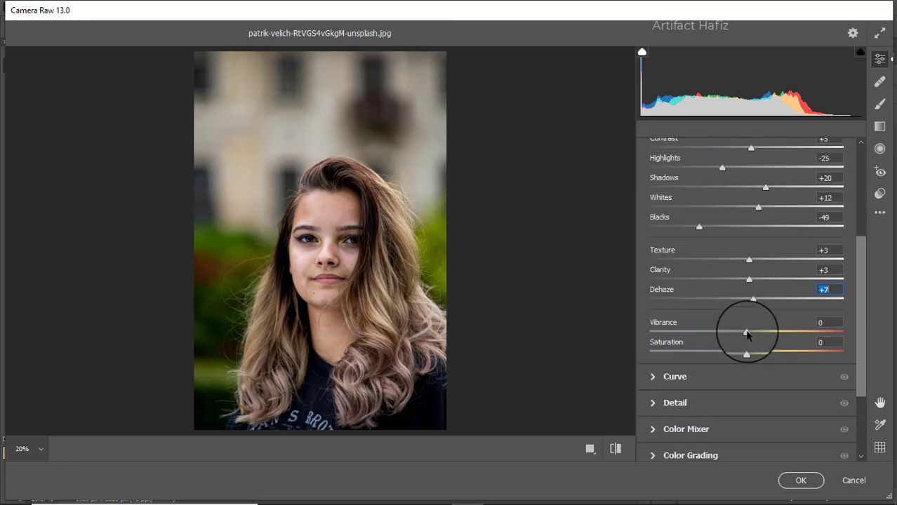
drag(746, 332, 725, 351)
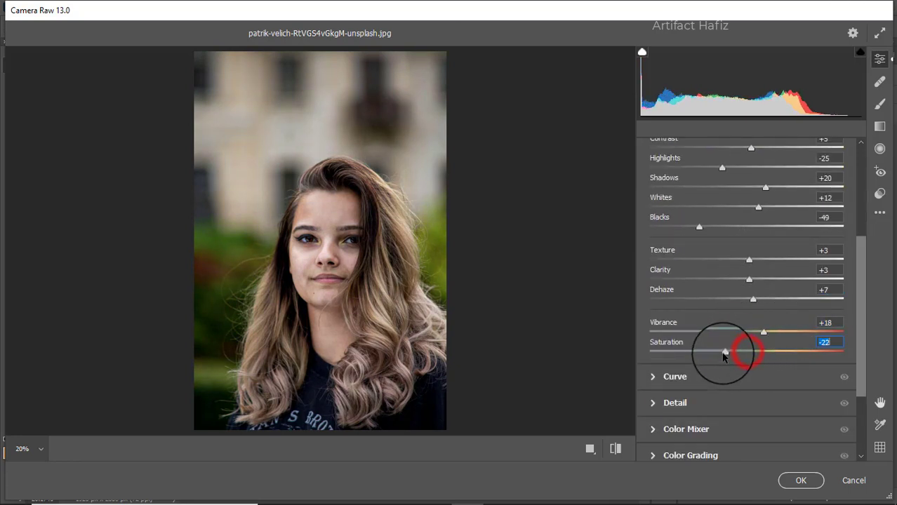
Raise the black end of the point curve slightly and add a shadow point at input 63, output 56
click(674, 377)
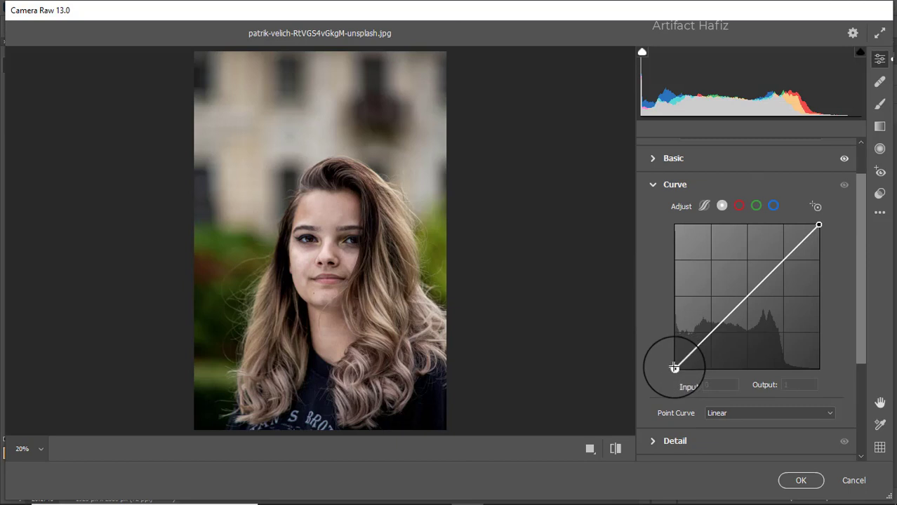
drag(674, 367, 674, 363)
drag(703, 333, 710, 338)
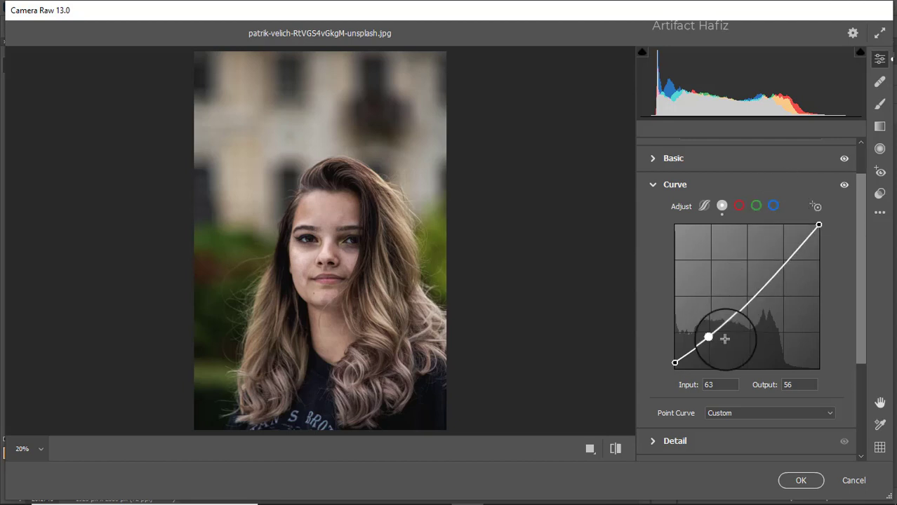
Set Sharpening to 17, Noise Reduction to 12 and Color Noise Reduction to 13
click(666, 443)
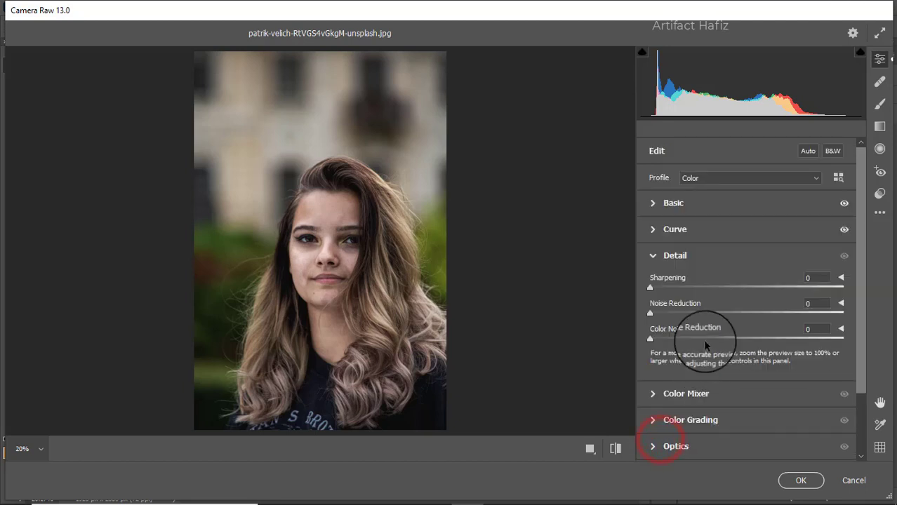
drag(650, 287, 673, 310)
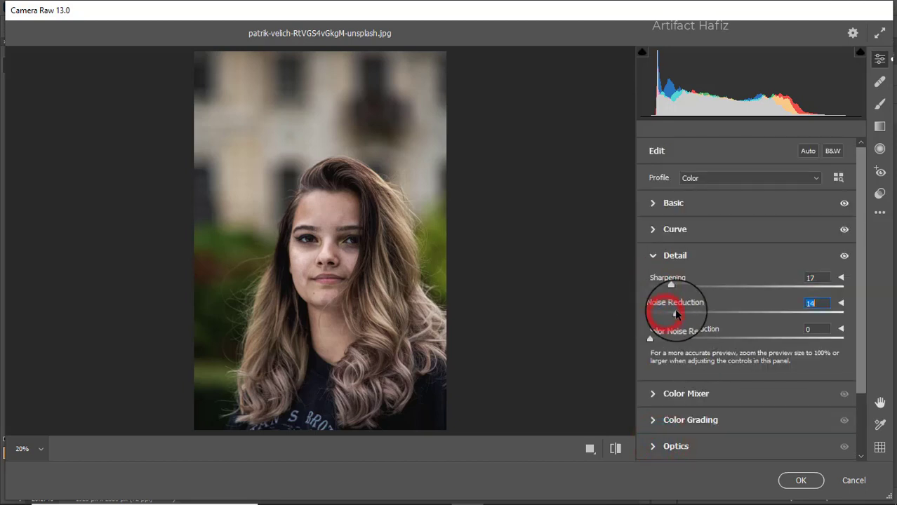
drag(649, 339, 673, 313)
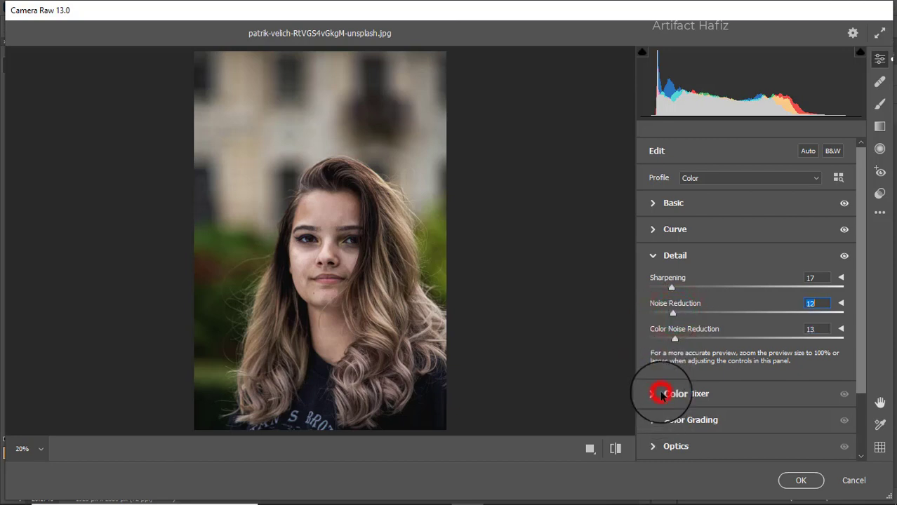
Set the HSL saturation of Reds to +41, Oranges +18, Yellows -100, Greens -77, Aquas +13 and Blues +16
click(662, 394)
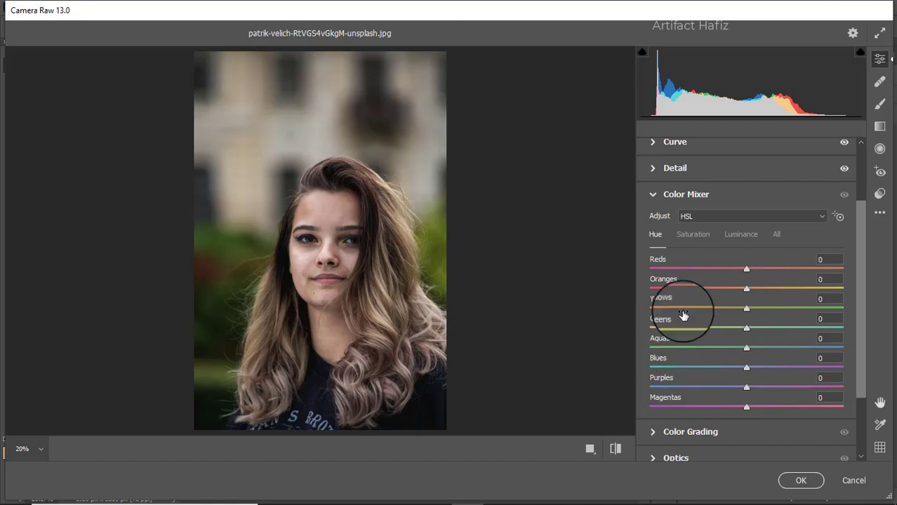
click(710, 241)
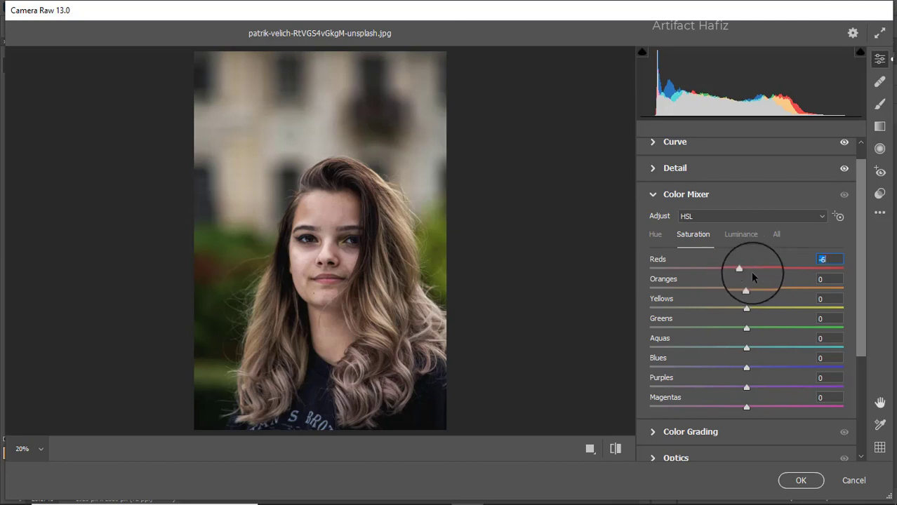
drag(751, 276, 647, 309)
click(747, 288)
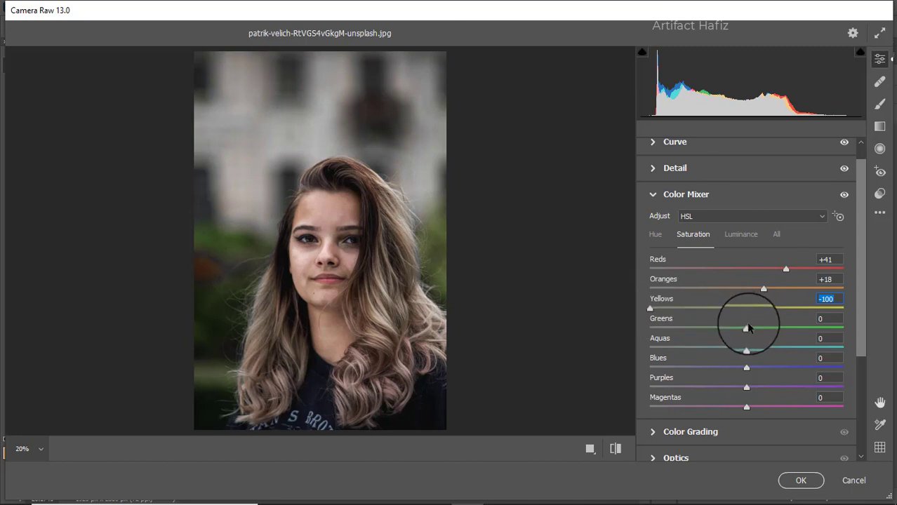
drag(746, 328, 655, 328)
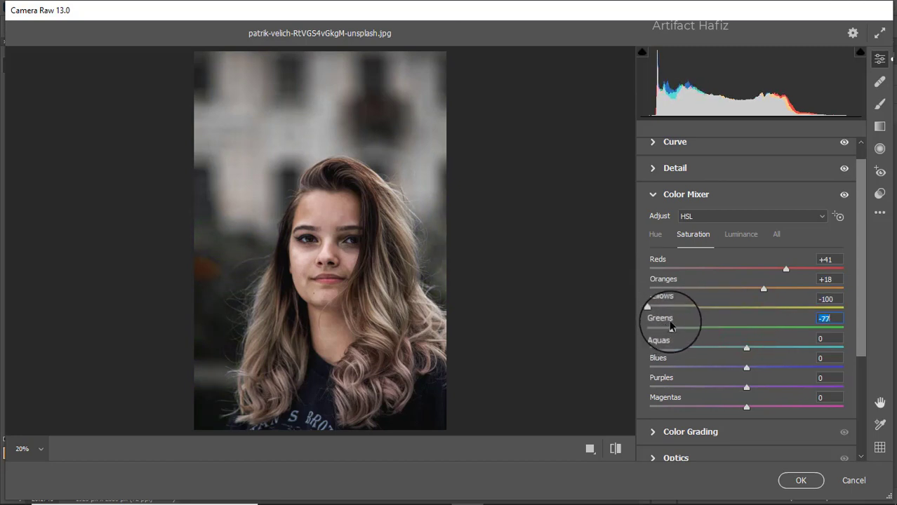
mouse_move(747, 348)
mouse_down()
mouse_move(761, 349)
mouse_move(763, 368)
mouse_up()
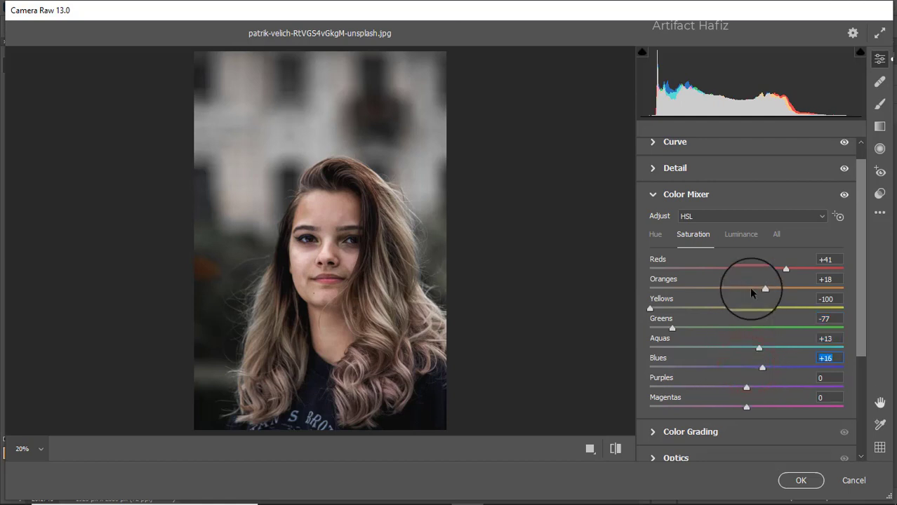
Adjust the HSL luminance of individual colors and set the hue of Aquas to -9 and Blues to -16
click(741, 235)
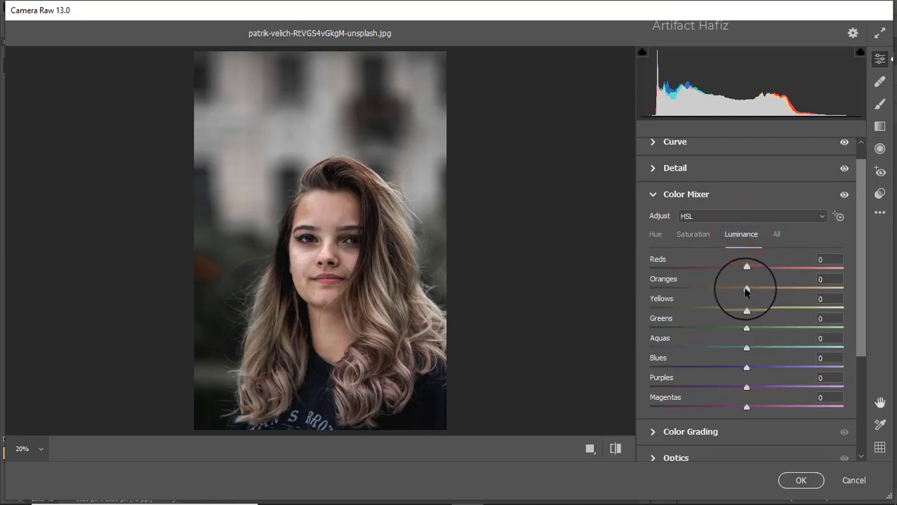
drag(746, 288, 735, 354)
click(655, 240)
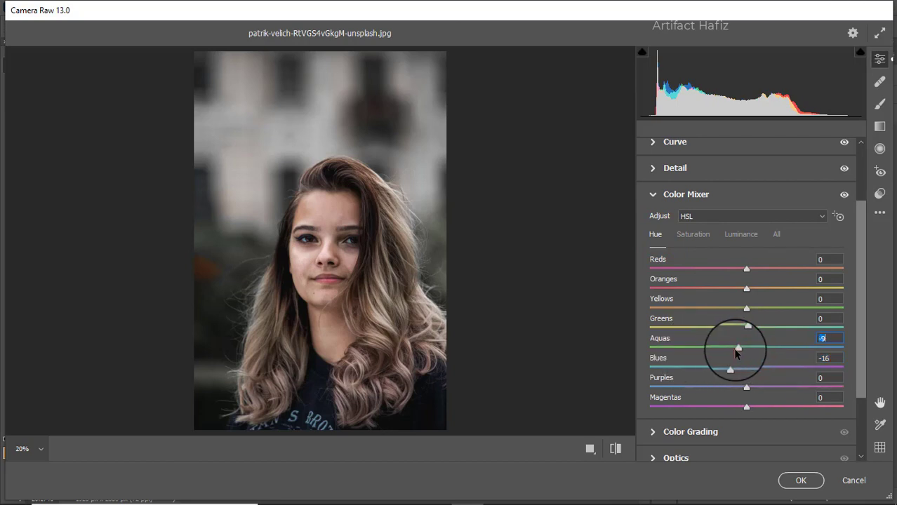
Grade the shadows blue with hue 247 and saturation 11, and give the highlights a light yellow tint
scroll(727, 309, down, 3)
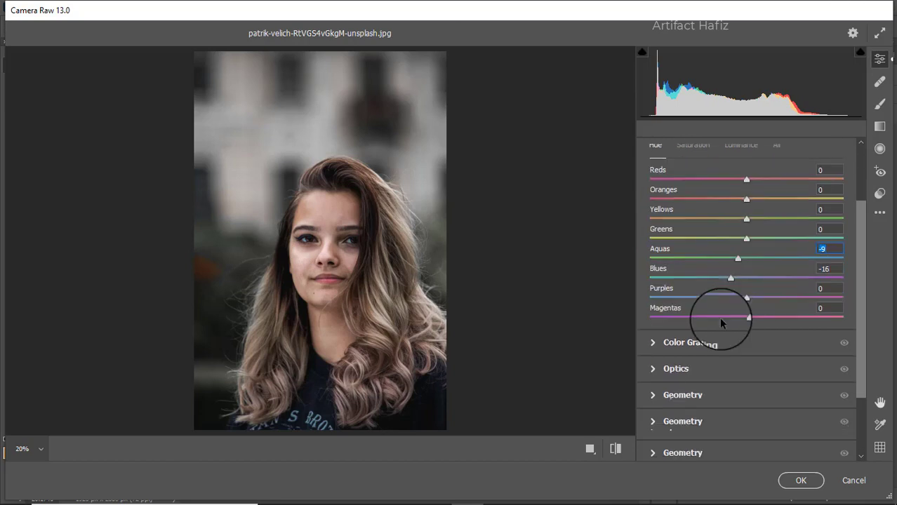
click(688, 343)
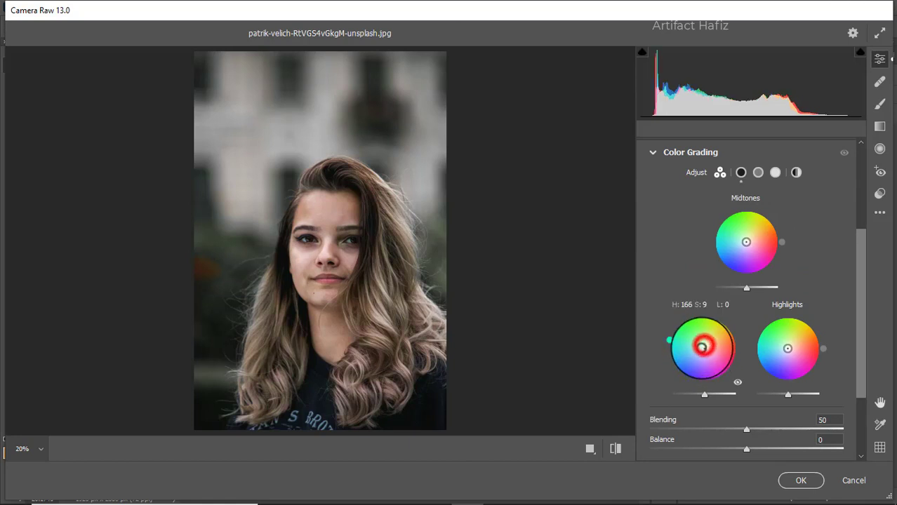
drag(701, 345, 681, 411)
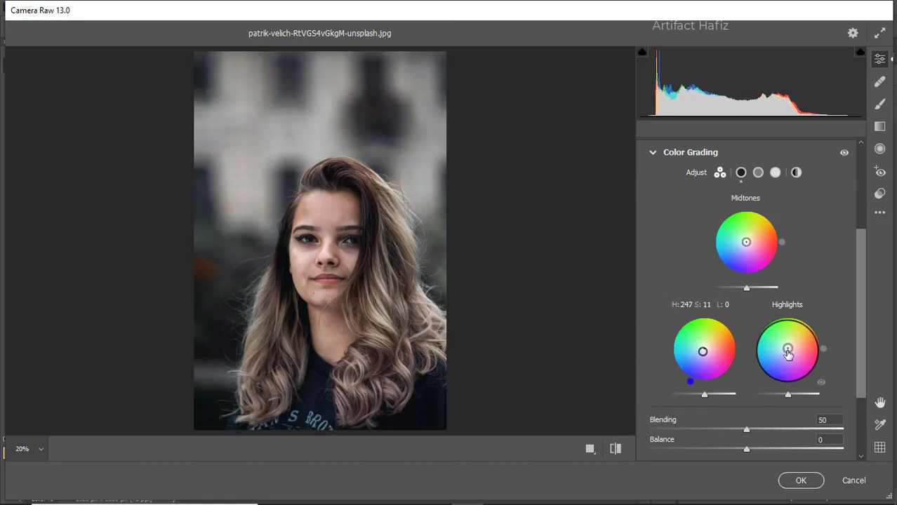
drag(822, 349, 868, 264)
Add a Highlight Priority vignette of -18 with midpoint 31, roundness -18 and feather 99, and raise its highlights slightly
scroll(842, 267, down, 3)
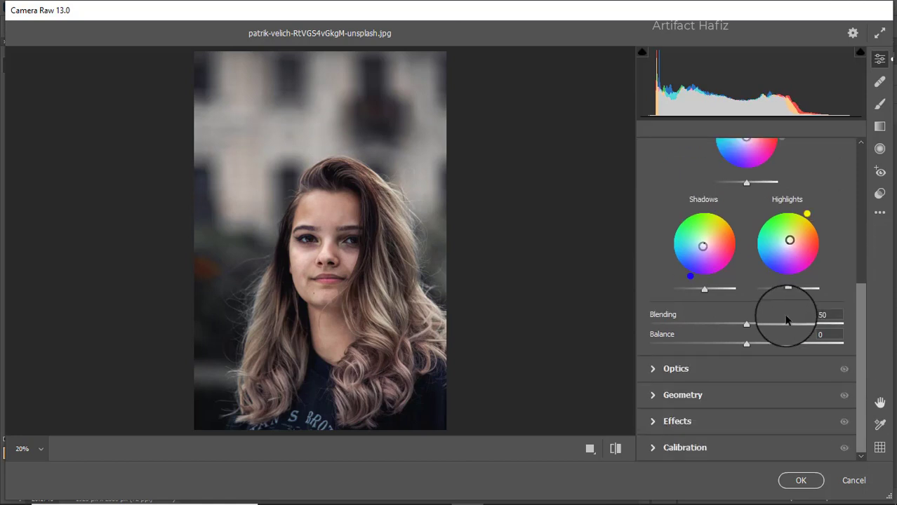
click(709, 418)
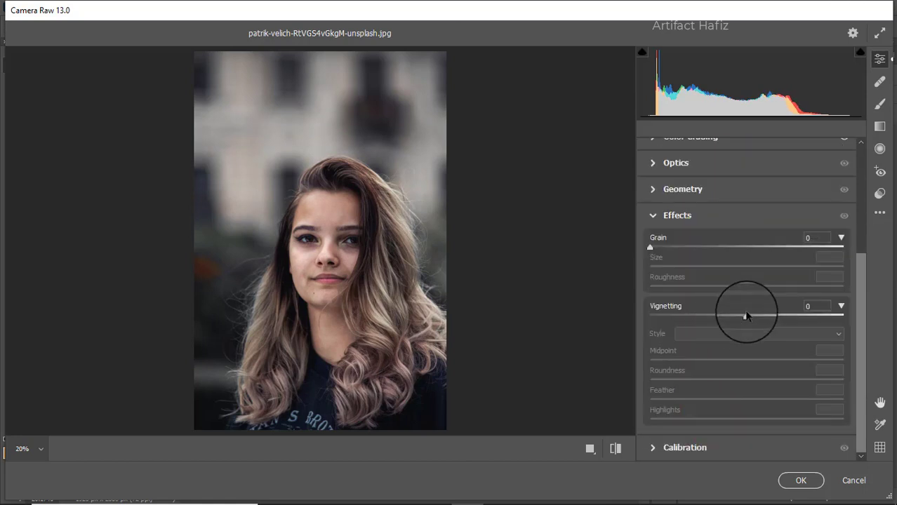
drag(746, 316, 698, 317)
drag(746, 400, 842, 401)
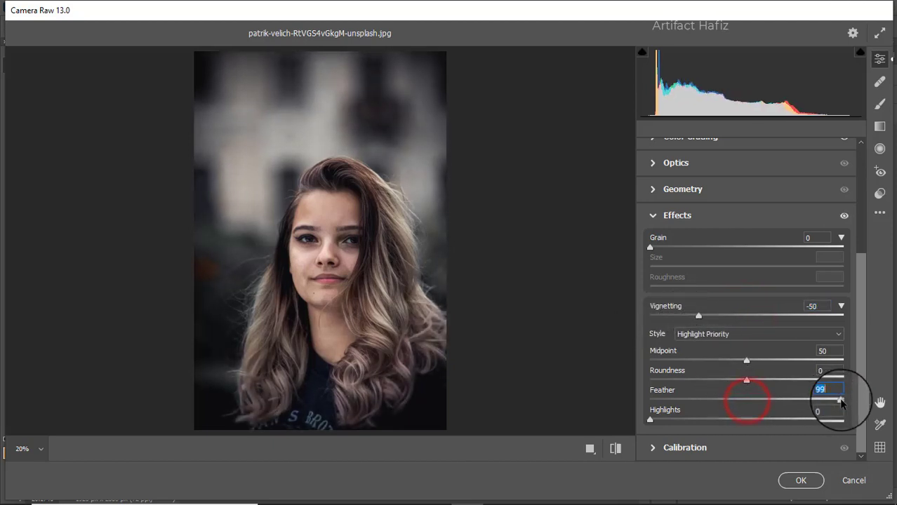
drag(747, 382, 711, 361)
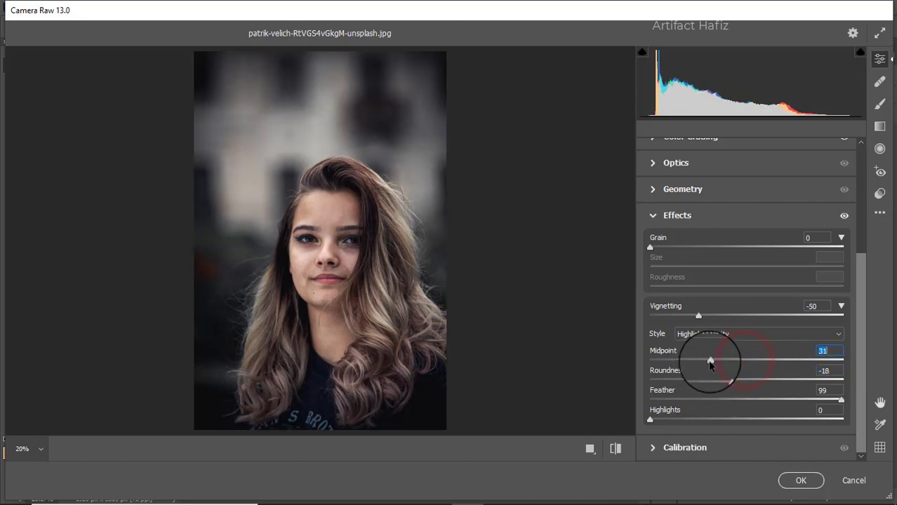
drag(700, 317, 729, 317)
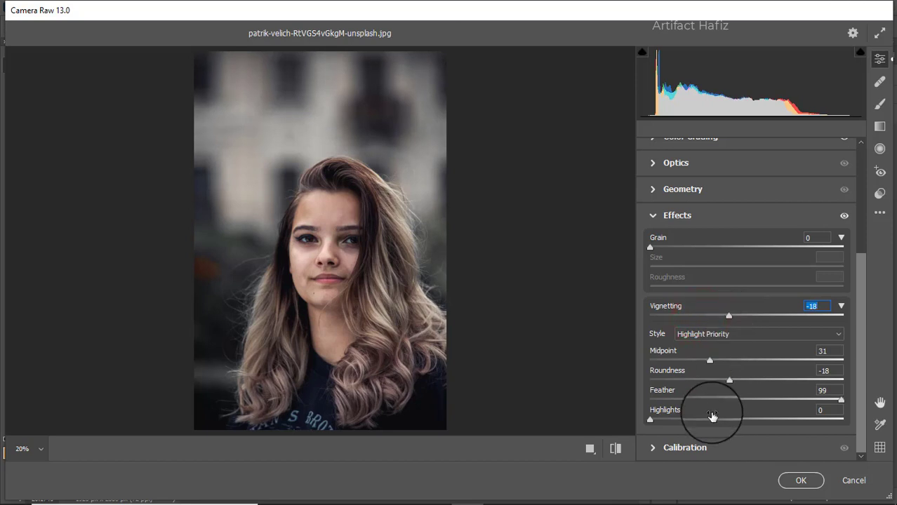
mouse_move(653, 419)
mouse_down()
mouse_move(745, 417)
mouse_move(660, 414)
mouse_move(667, 418)
mouse_up()
Calibrate the primaries' saturation to -16 for red, +60 for green and -14 for blue
click(676, 444)
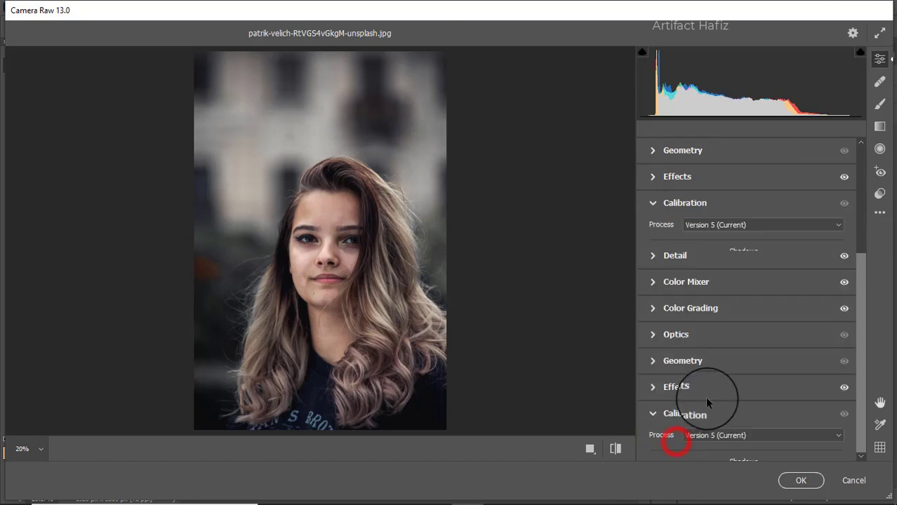
drag(746, 390, 804, 394)
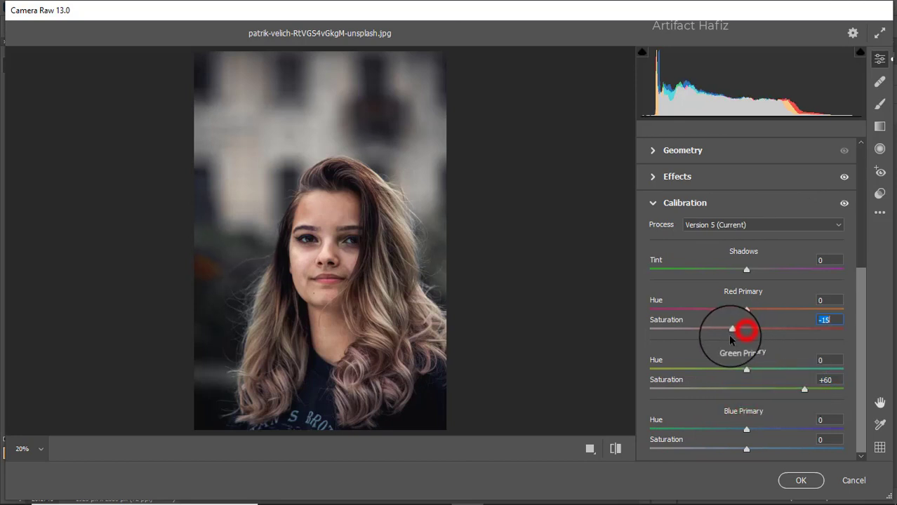
drag(746, 449, 728, 450)
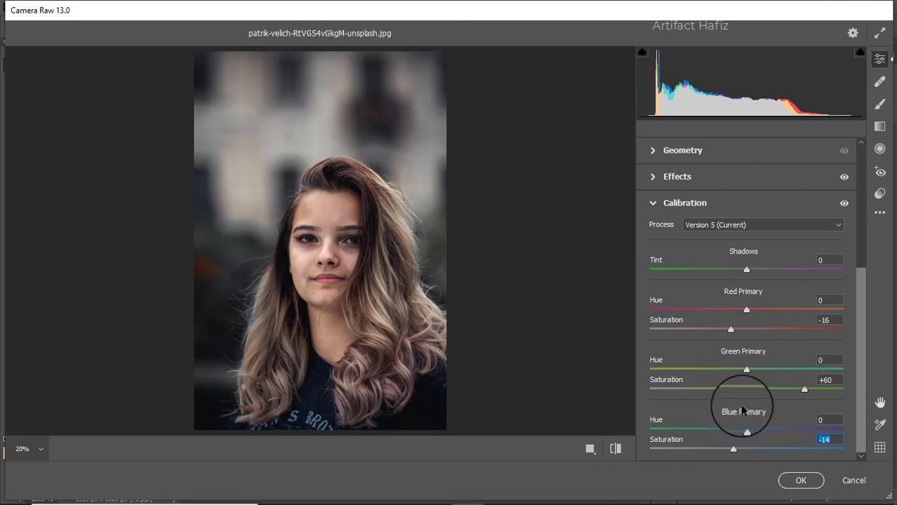
Darken the background with a graduated filter from the photo's upper edge to the woman's chin, using Exposure -1.35 and Contrast -17
click(875, 129)
mouse_move(367, 57)
mouse_down()
mouse_move(355, 193)
mouse_move(363, 206)
mouse_move(367, 191)
mouse_up()
mouse_move(746, 313)
mouse_down()
mouse_move(697, 311)
mouse_move(734, 312)
mouse_up()
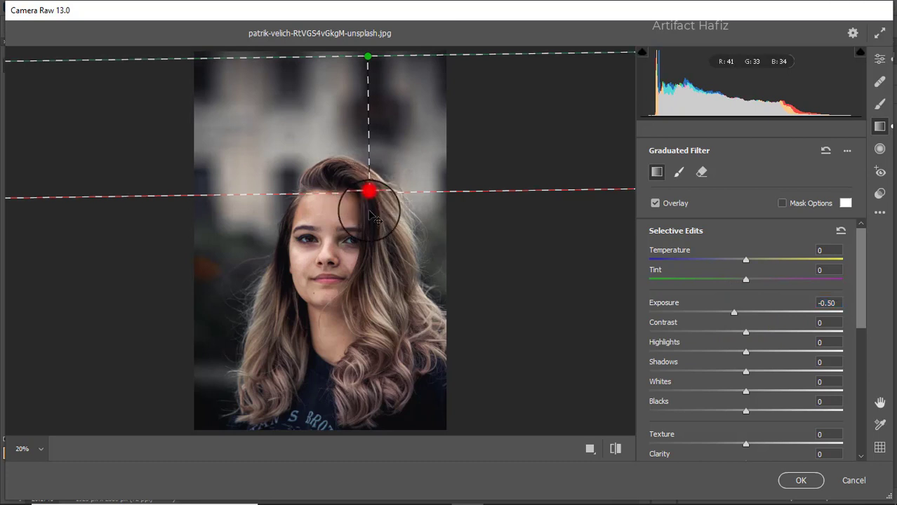
drag(367, 191, 336, 296)
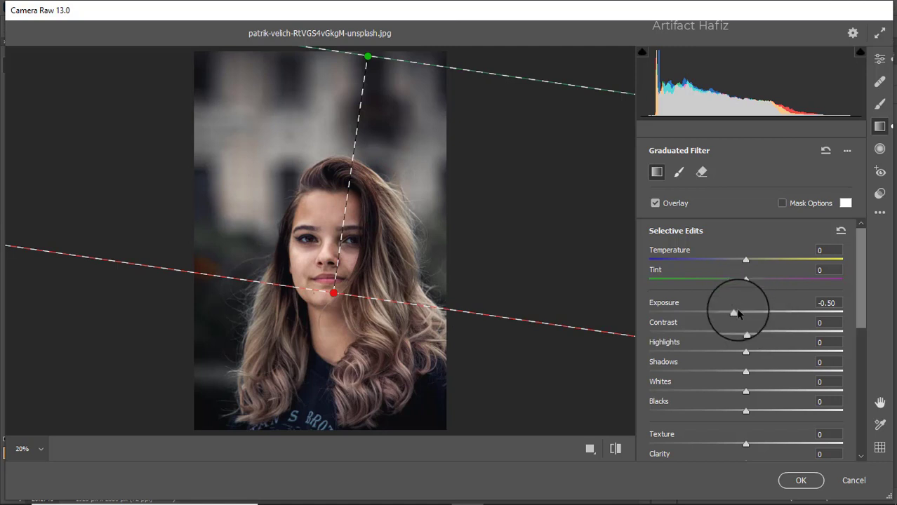
mouse_move(725, 320)
mouse_down()
mouse_move(632, 321)
mouse_move(763, 333)
mouse_move(738, 338)
mouse_move(665, 311)
mouse_move(709, 313)
mouse_up()
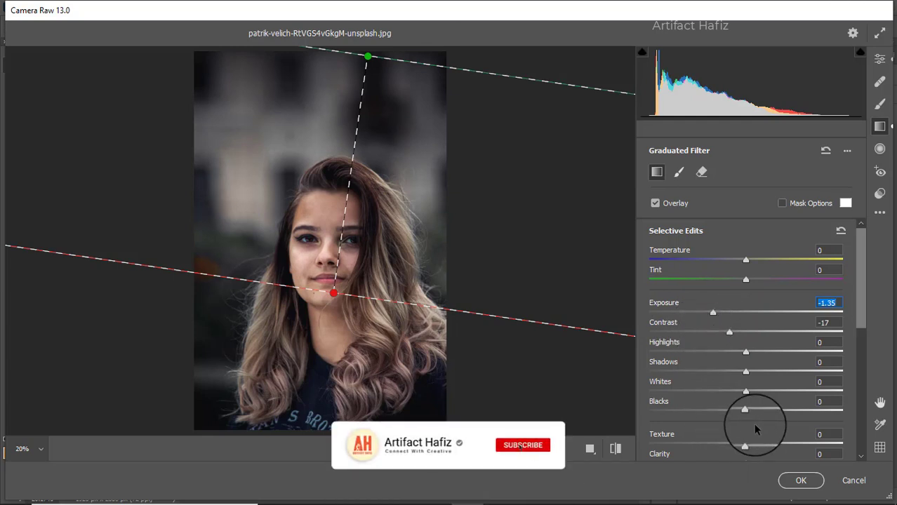
Draw a radial filter ellipse around the woman's head, reaching from just above her hair to her neck, centred on her face
click(874, 152)
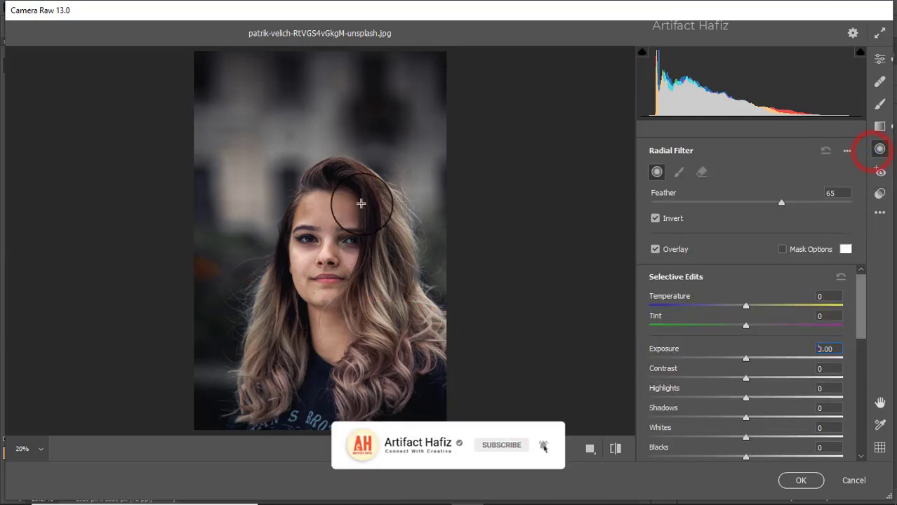
drag(295, 187, 349, 245)
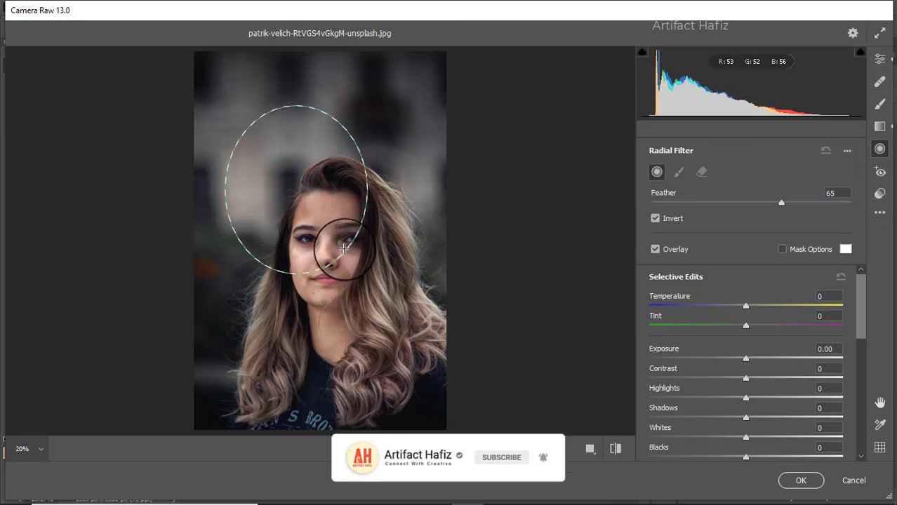
drag(292, 188, 335, 247)
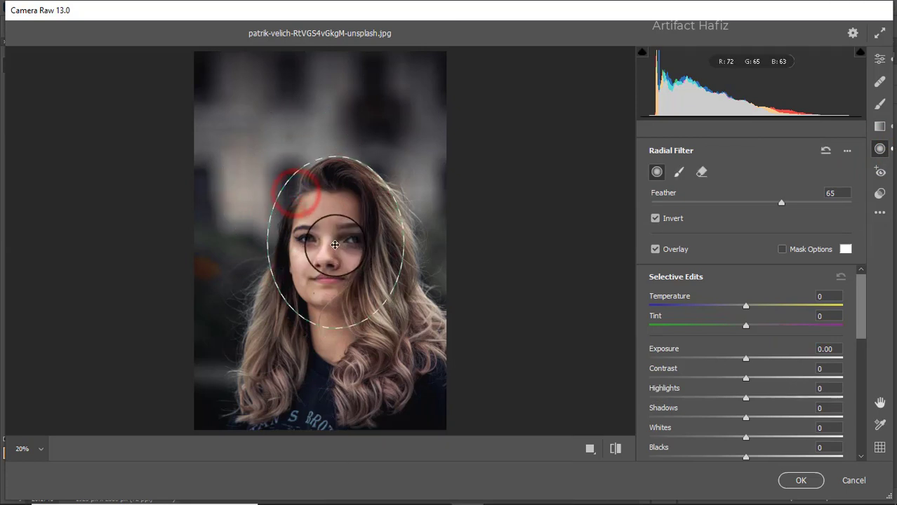
drag(339, 328, 339, 336)
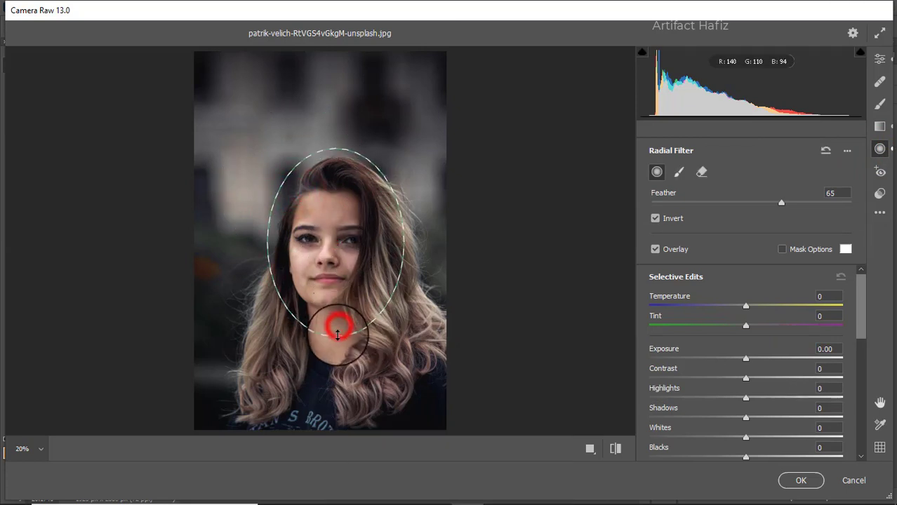
drag(335, 243, 330, 244)
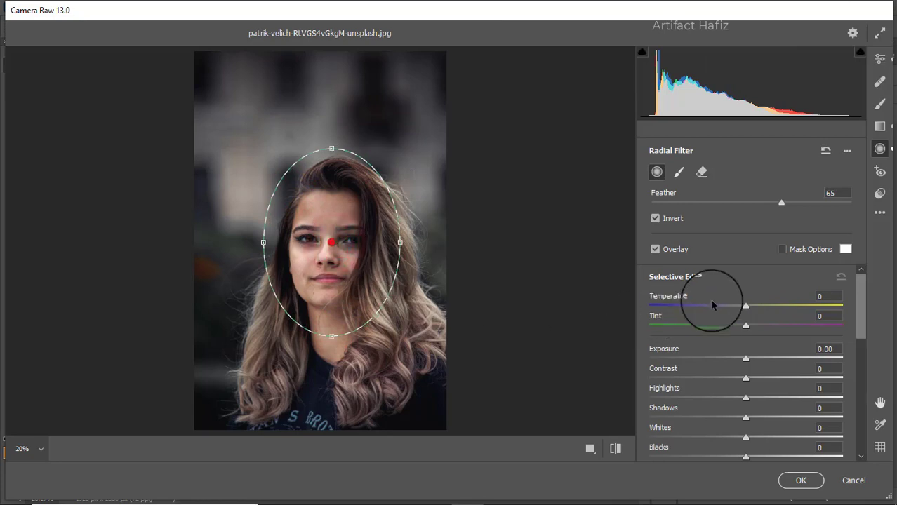
Darken the area outside the ellipse slightly with a small negative Exposure, keeping Invert on, and set Blacks to +5
drag(746, 358, 726, 360)
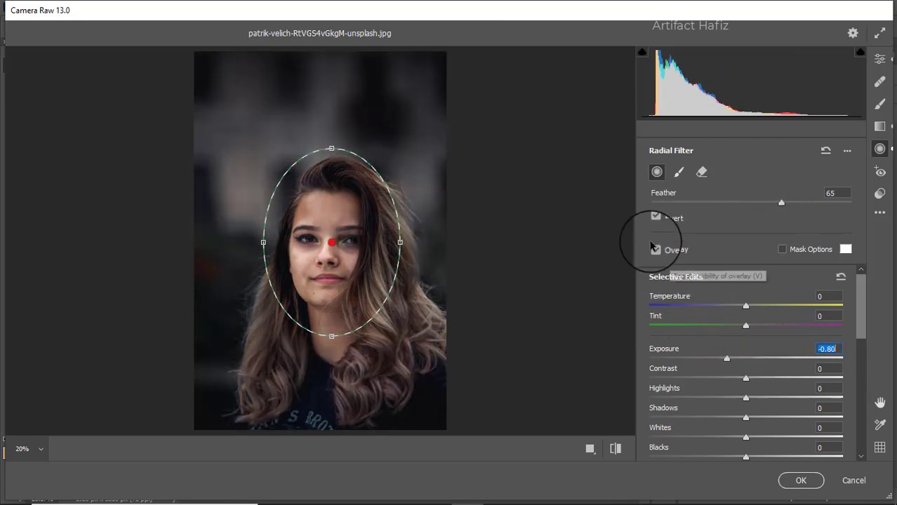
click(656, 219)
click(656, 219)
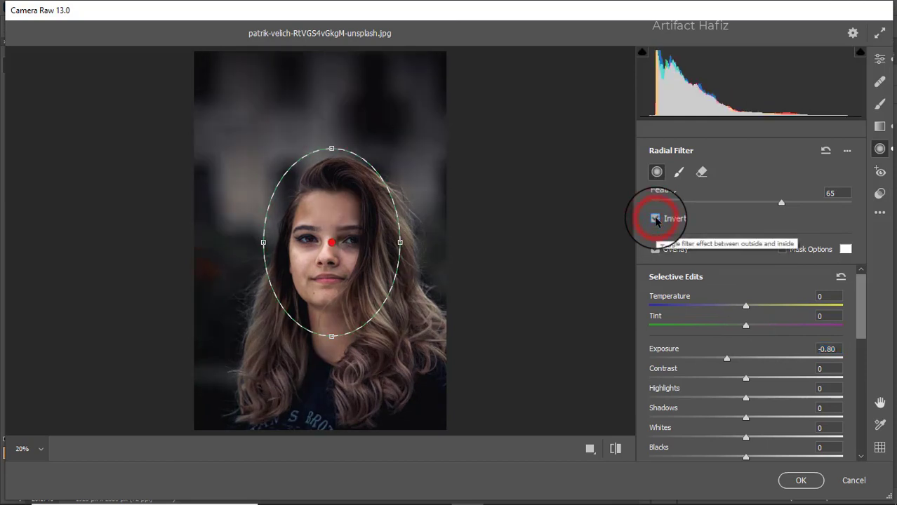
drag(726, 360, 750, 397)
scroll(751, 386, down, 3)
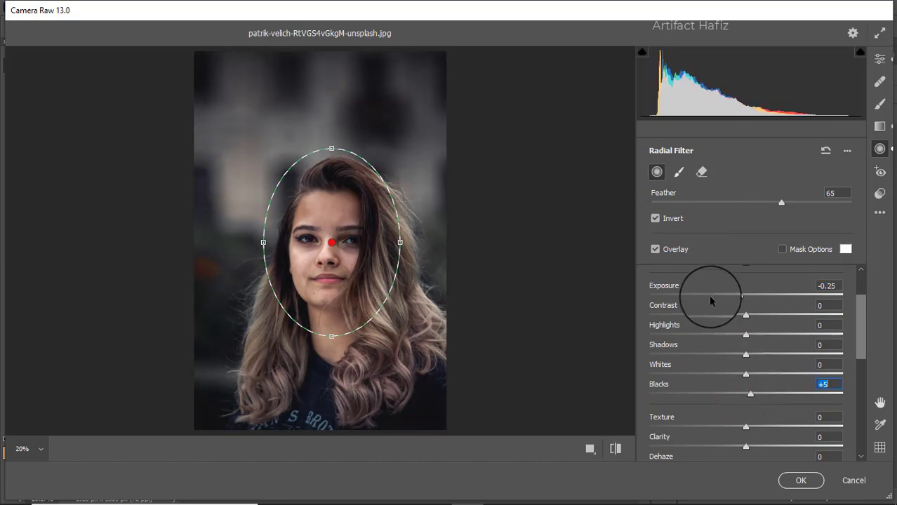
drag(741, 294, 743, 296)
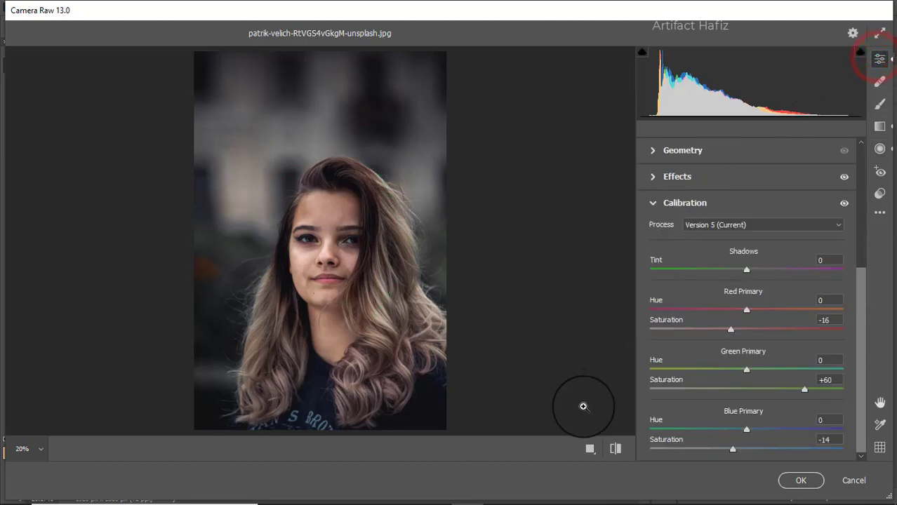
Compare the original and graded portrait side by side, and apply the Camera Raw adjustments to the layer
click(590, 449)
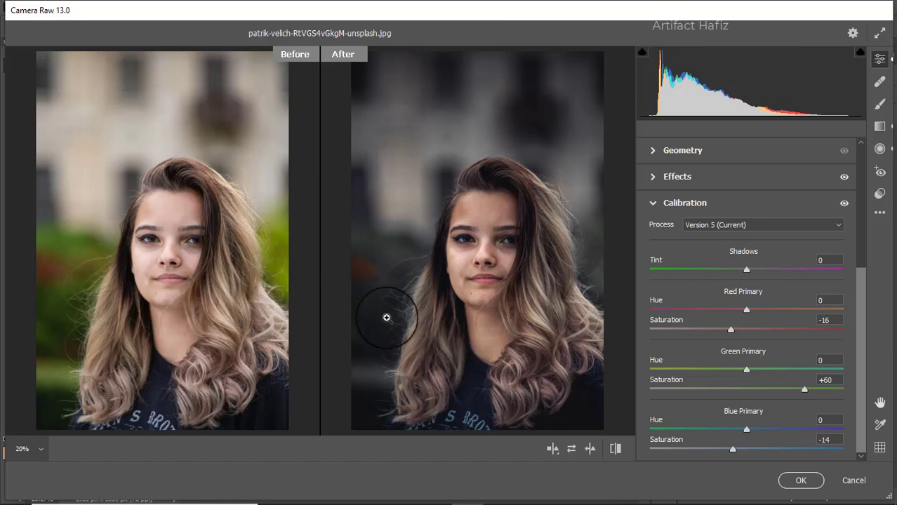
click(783, 480)
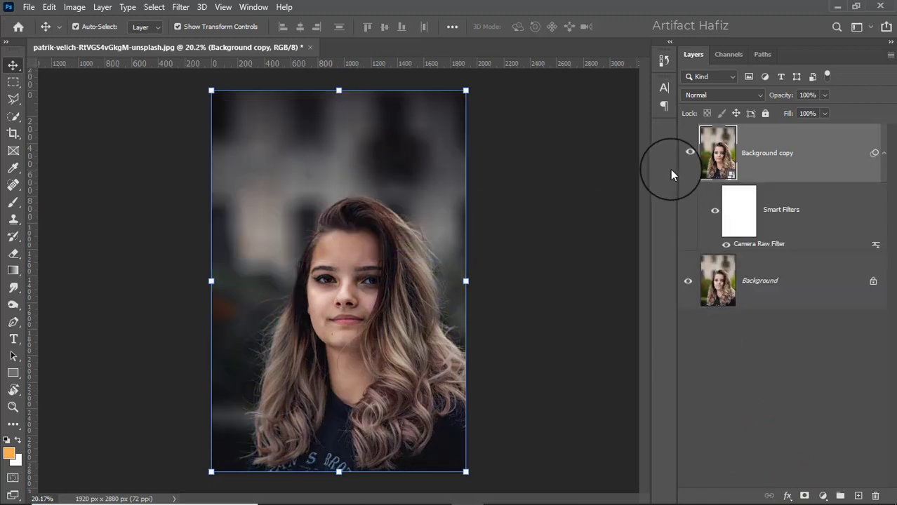
Toggle the Background copy layer's visibility to compare the graded portrait with the original, and inspect the face up close
click(689, 154)
click(689, 153)
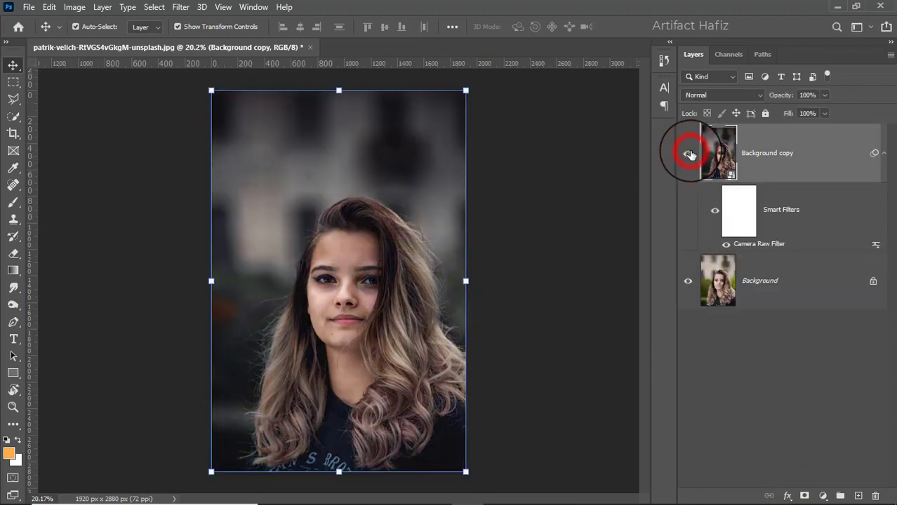
click(688, 154)
click(688, 154)
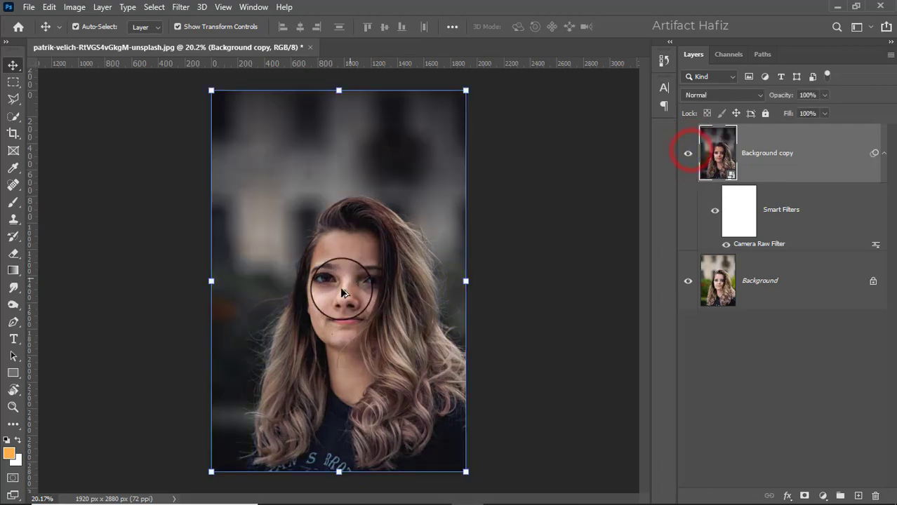
scroll(338, 295, up, 3)
scroll(339, 295, up, 3)
scroll(314, 277, down, 3)
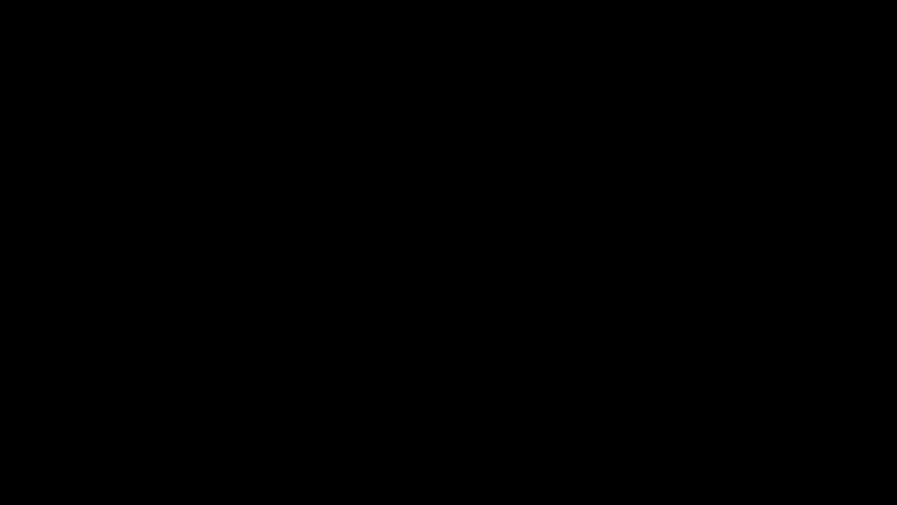